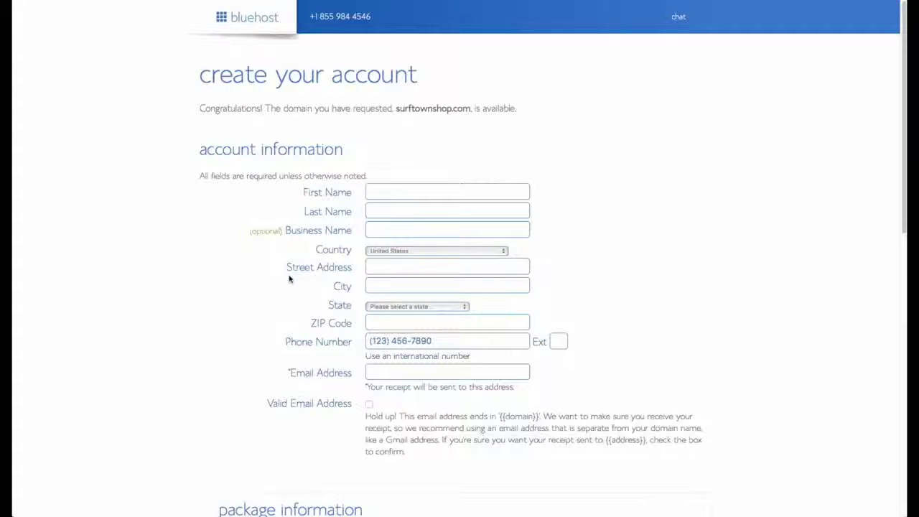
Step: Enter the account holder's first name, last name and e-mail address
click(394, 188)
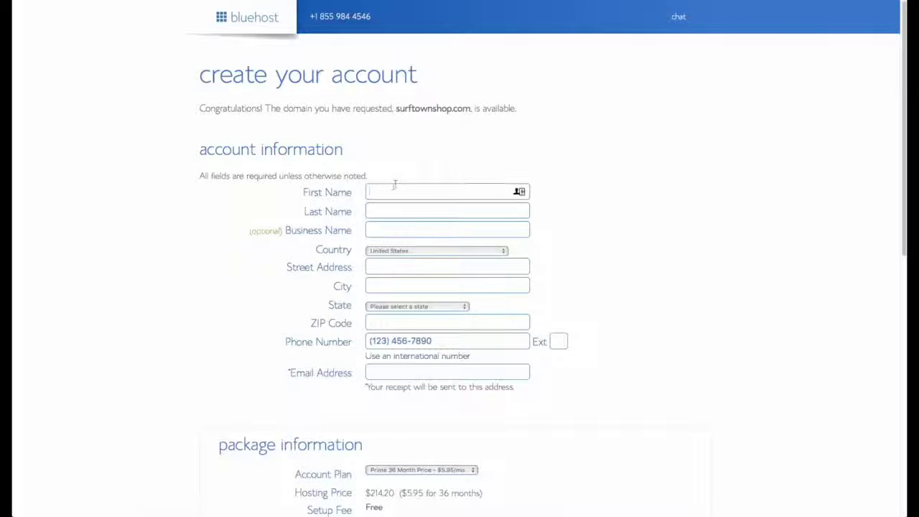
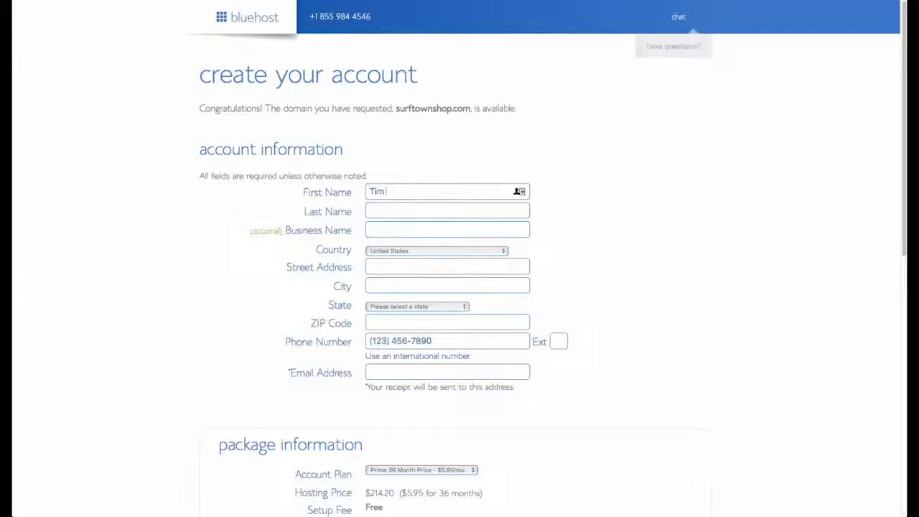
key(Tab)
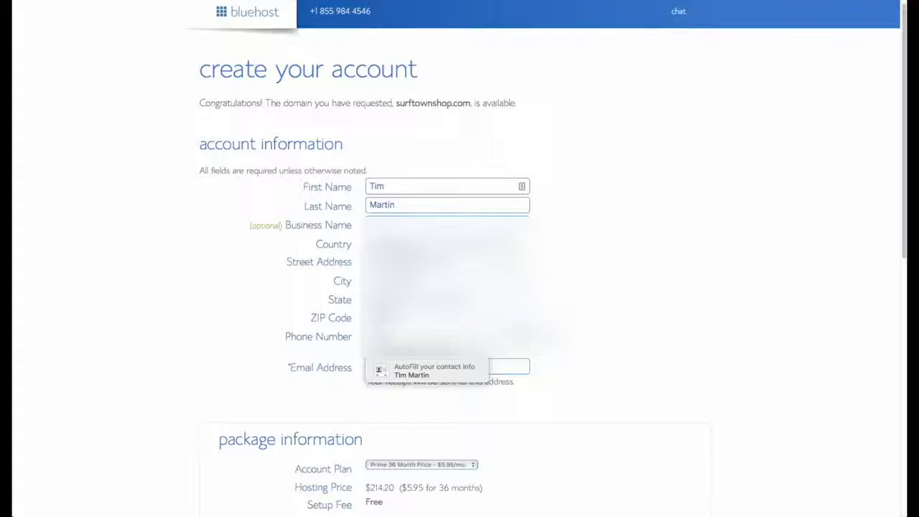
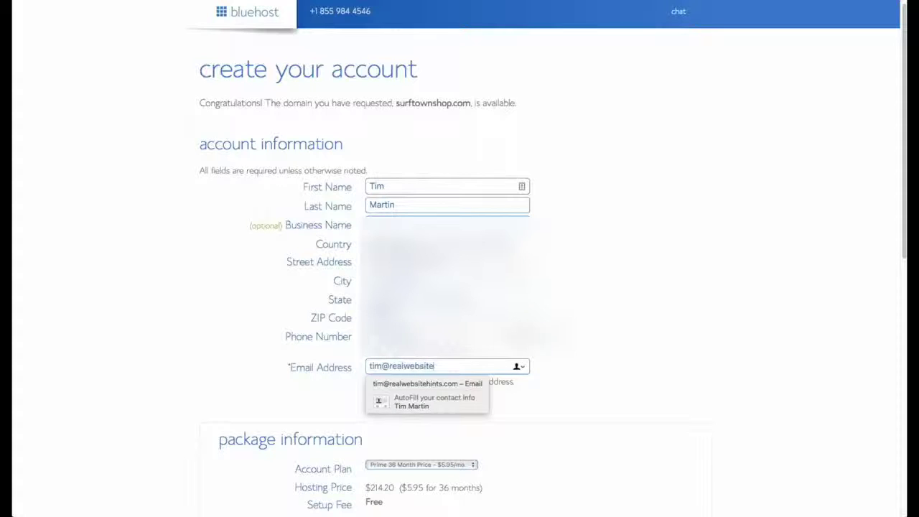
Step: Select the Prime 12 Month account plan and begin entering the credit card details
scroll(624, 400, down, 3)
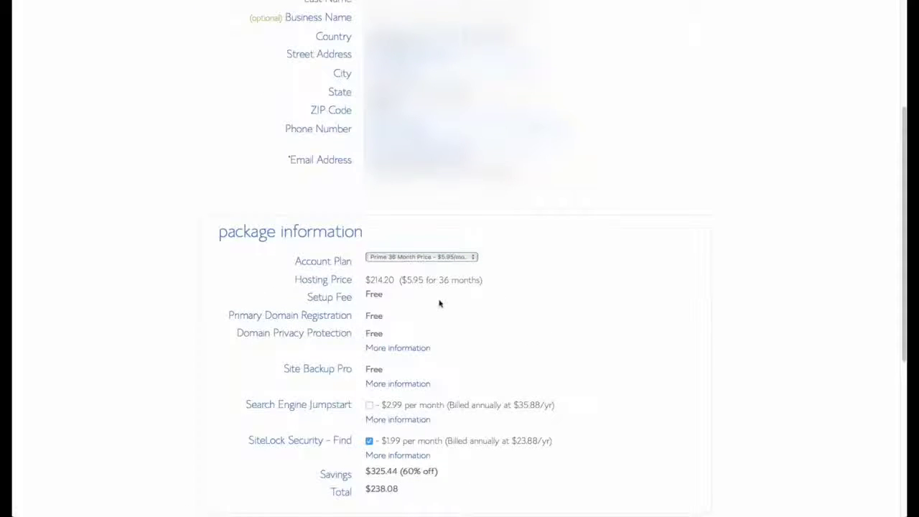
click(473, 260)
click(459, 240)
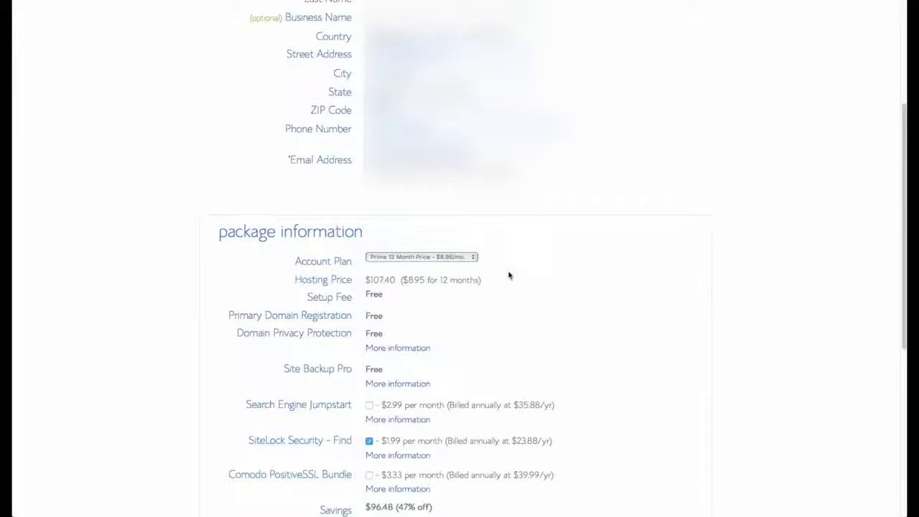
scroll(567, 305, down, 3)
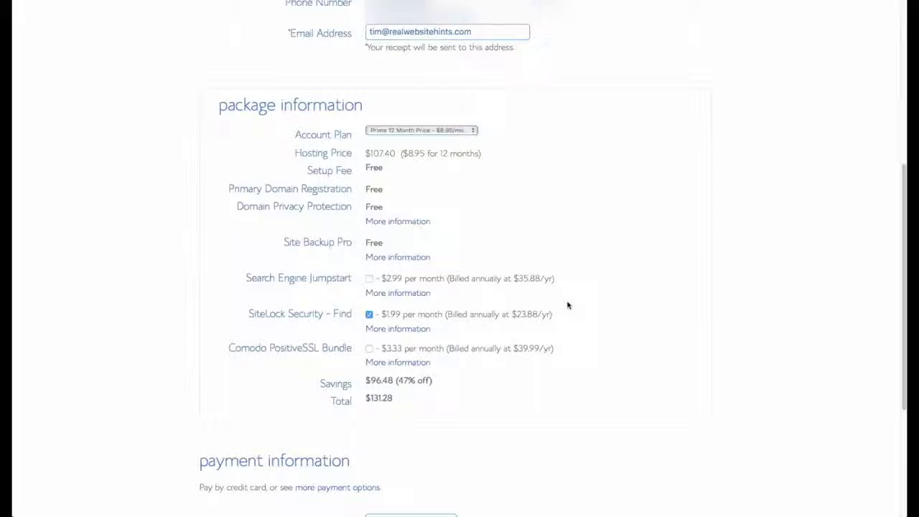
scroll(568, 321, down, 4)
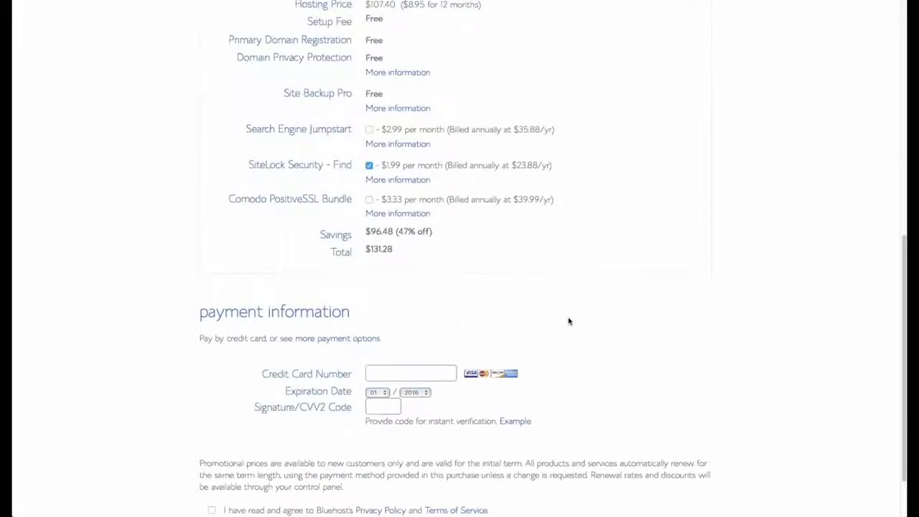
click(420, 349)
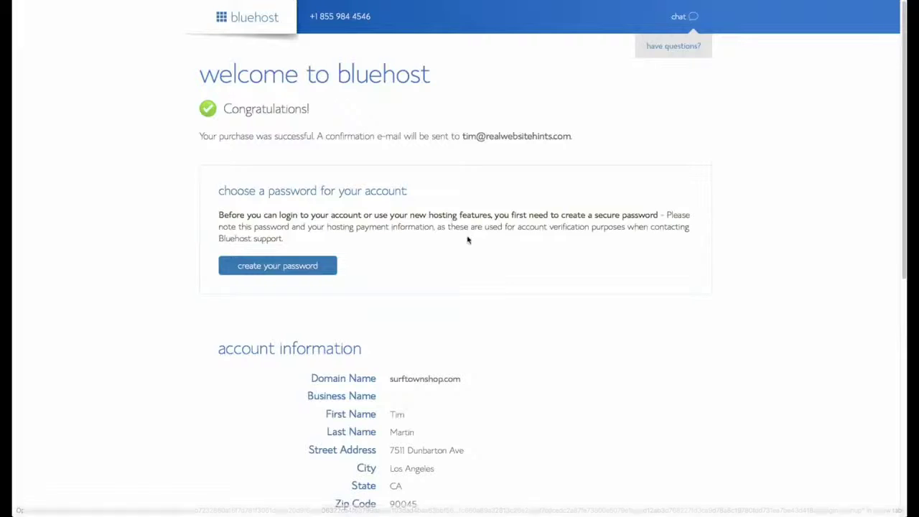
scroll(467, 240, down, 1)
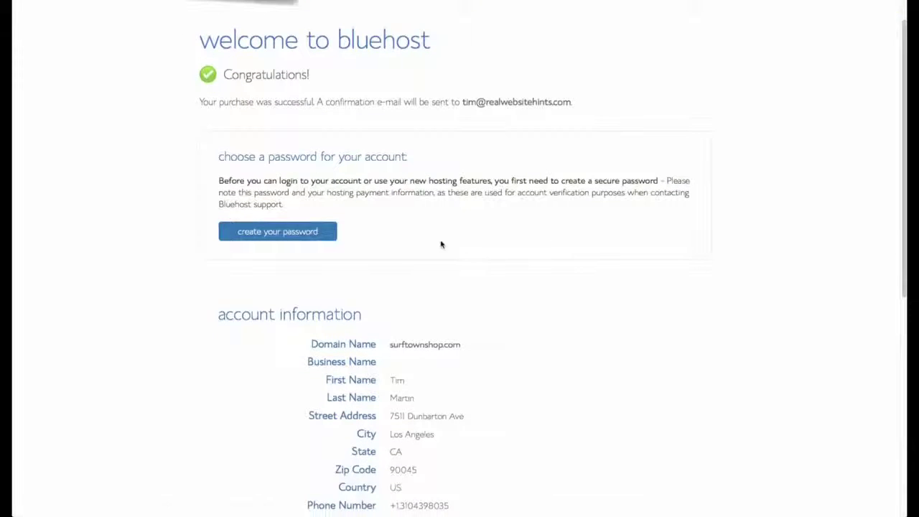
Step: Set a LastPass-generated account password, confirm it, accept the terms and submit
click(299, 232)
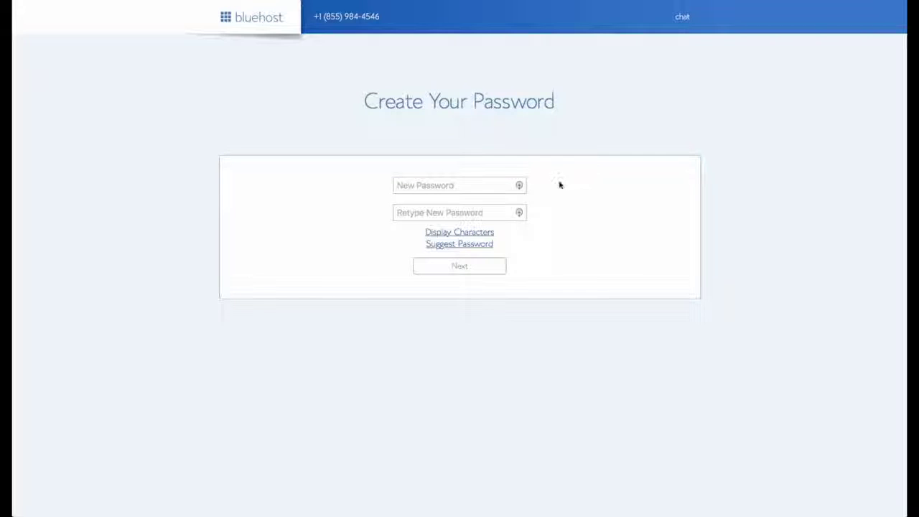
click(520, 185)
click(520, 185)
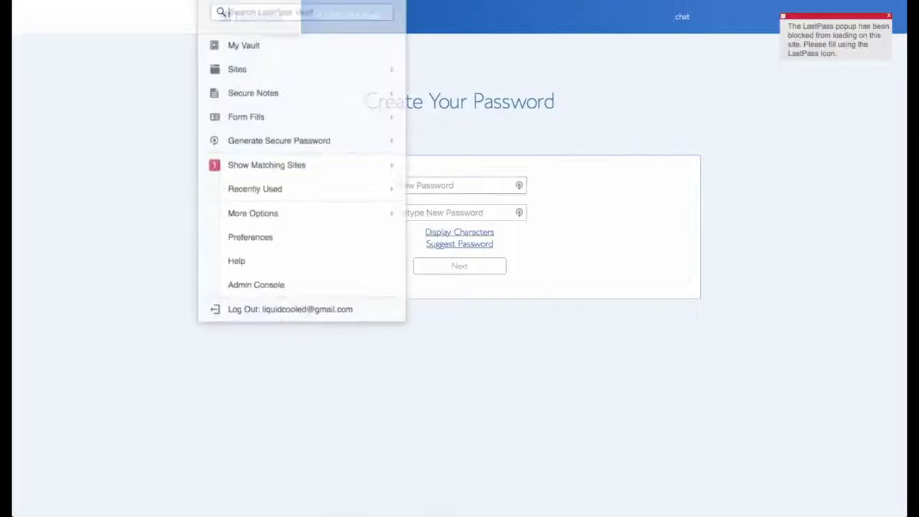
click(324, 124)
click(437, 210)
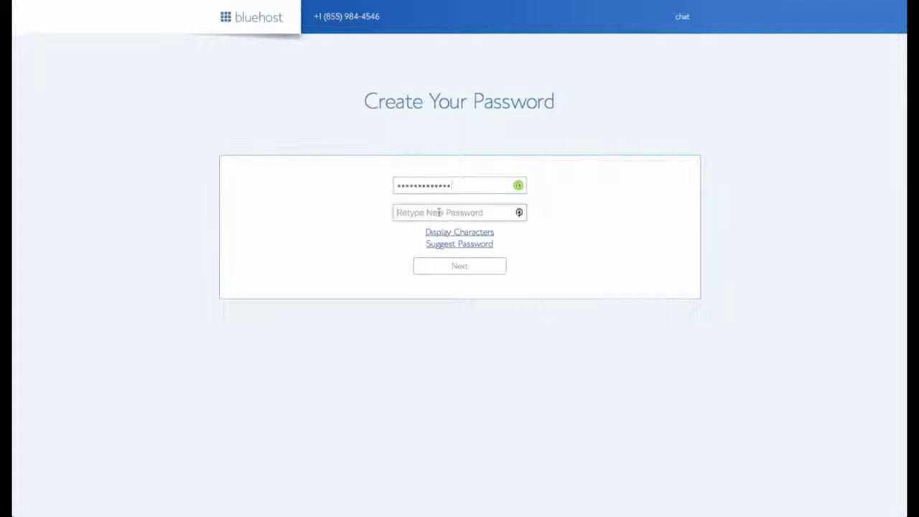
key(ctrl+v)
click(320, 264)
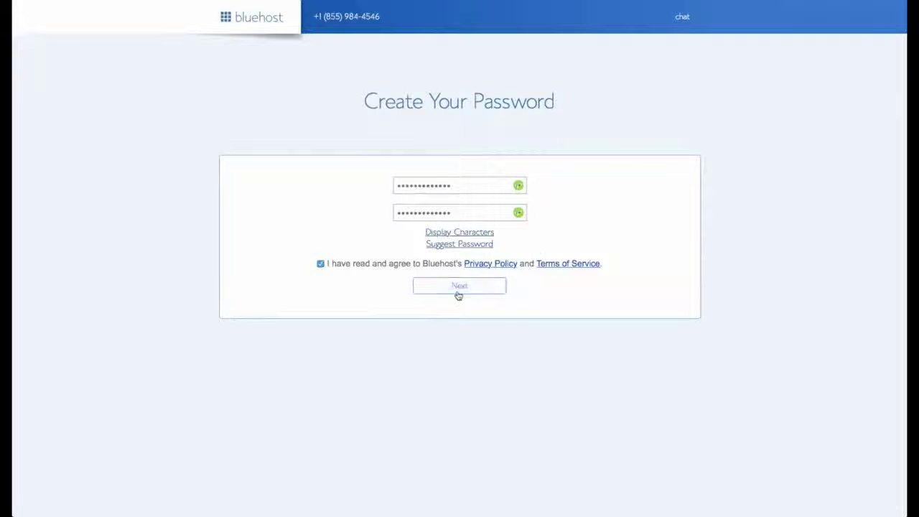
click(459, 290)
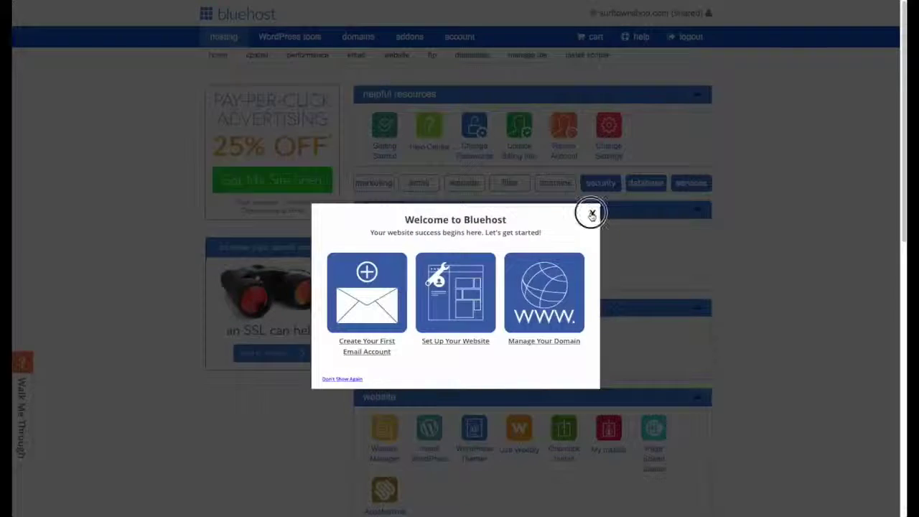
Step: Dismiss the Welcome to Bluehost pop-up and choose Install WordPress
click(593, 213)
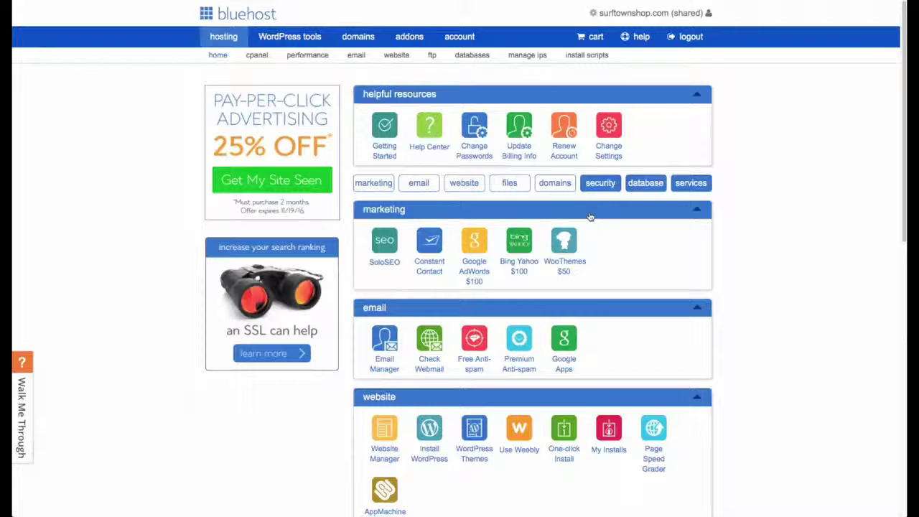
click(429, 426)
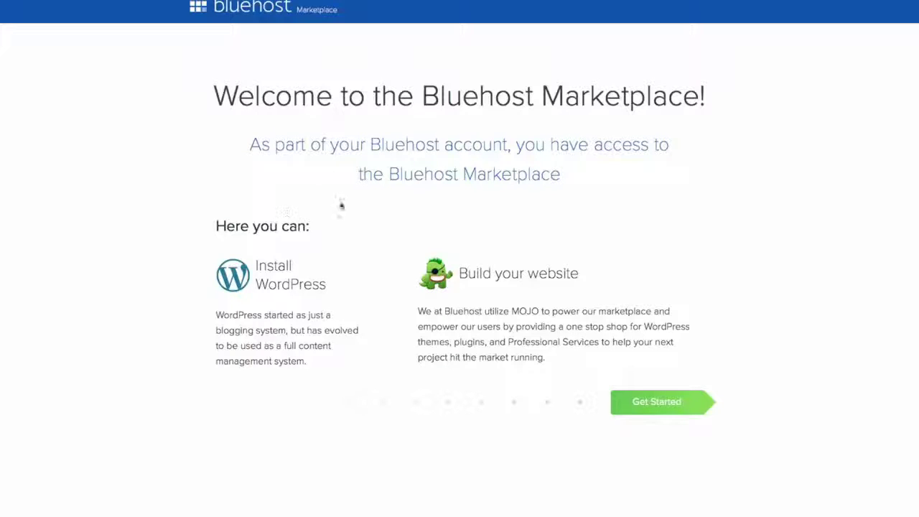
click(662, 402)
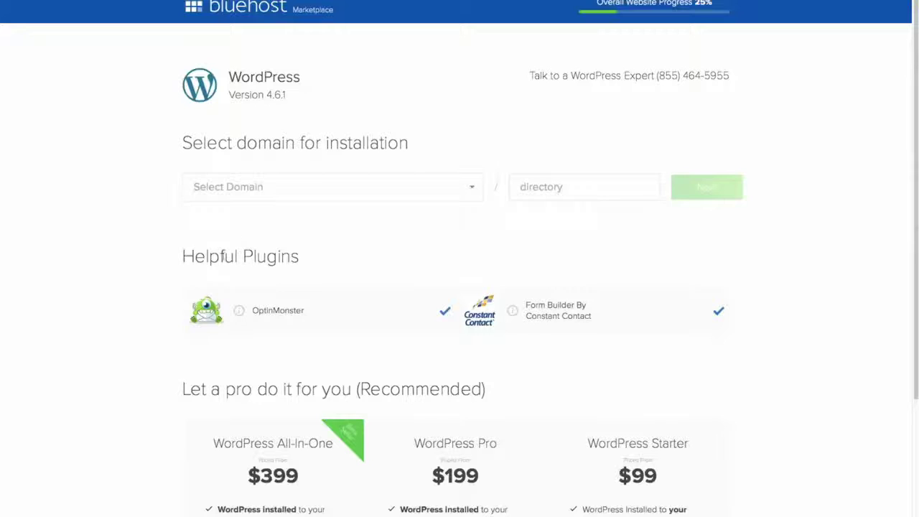
click(445, 311)
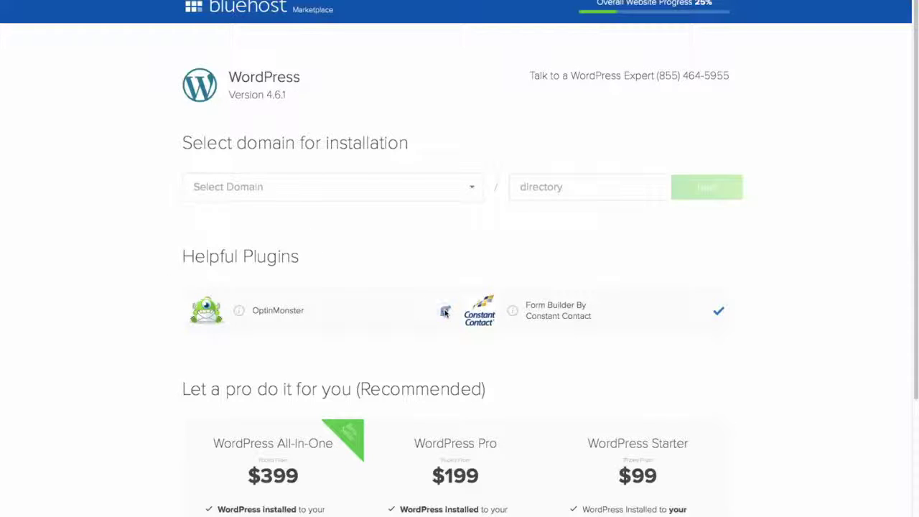
click(719, 311)
click(473, 188)
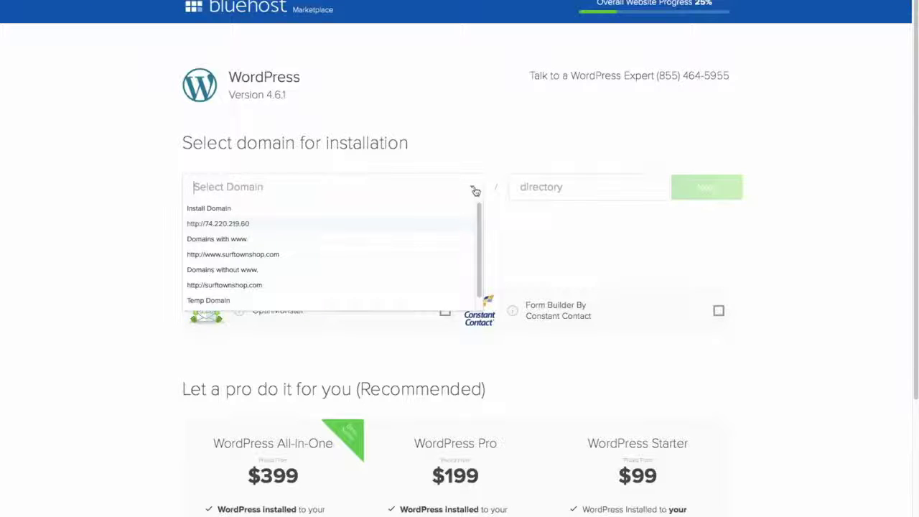
click(293, 261)
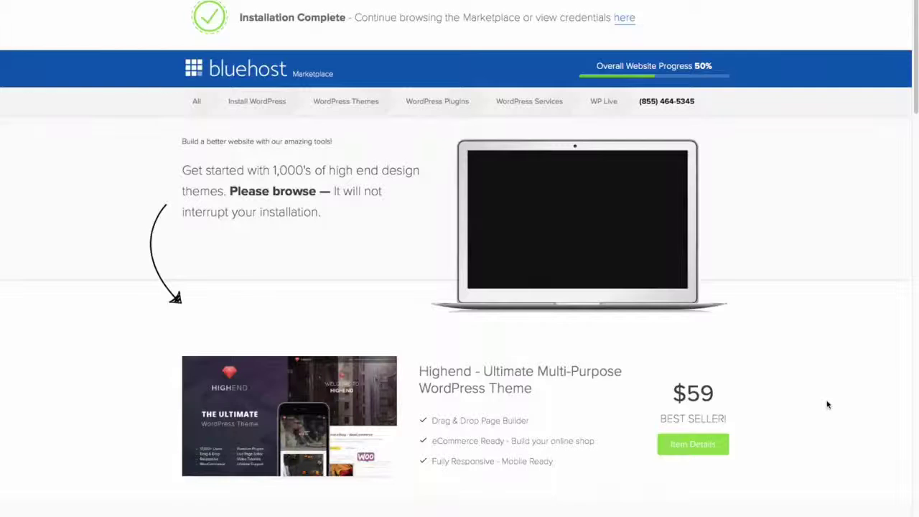
scroll(826, 401, down, 5)
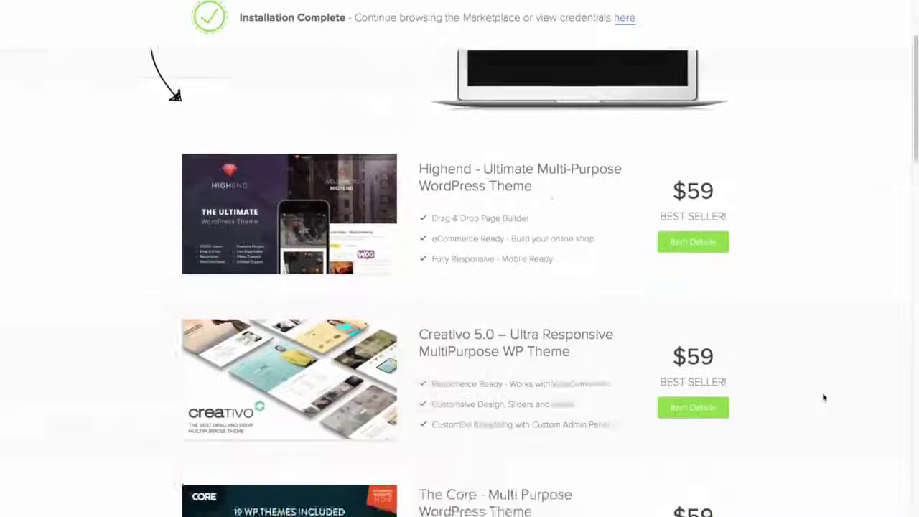
scroll(824, 397, down, 1)
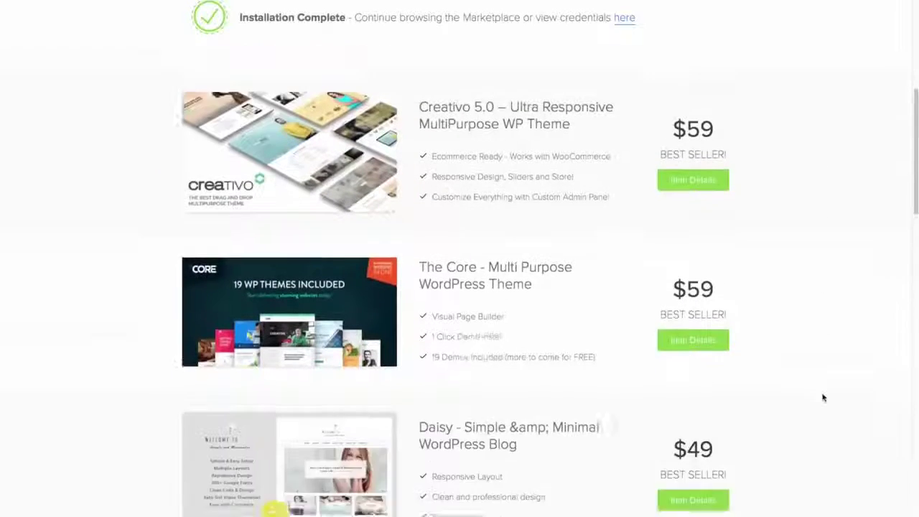
scroll(824, 397, up, 6)
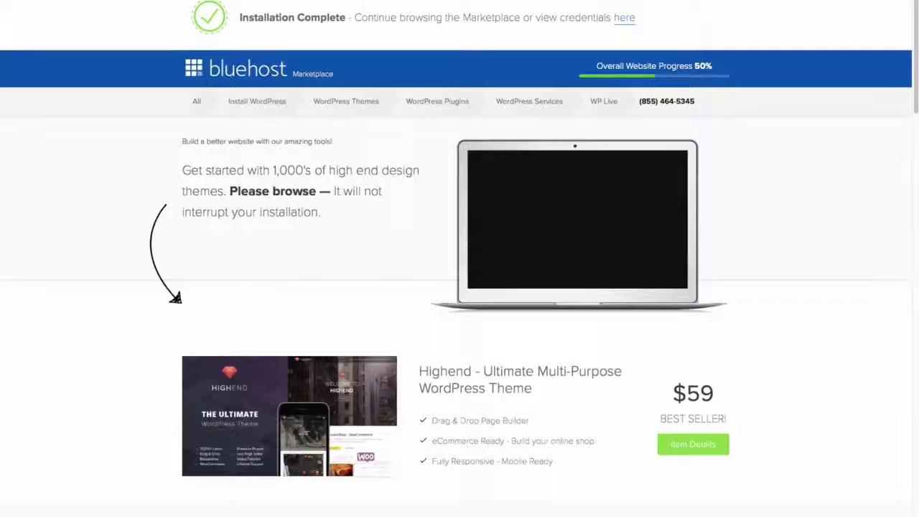
Step: View the installation credentials and go to the WordPress admin login page
click(625, 19)
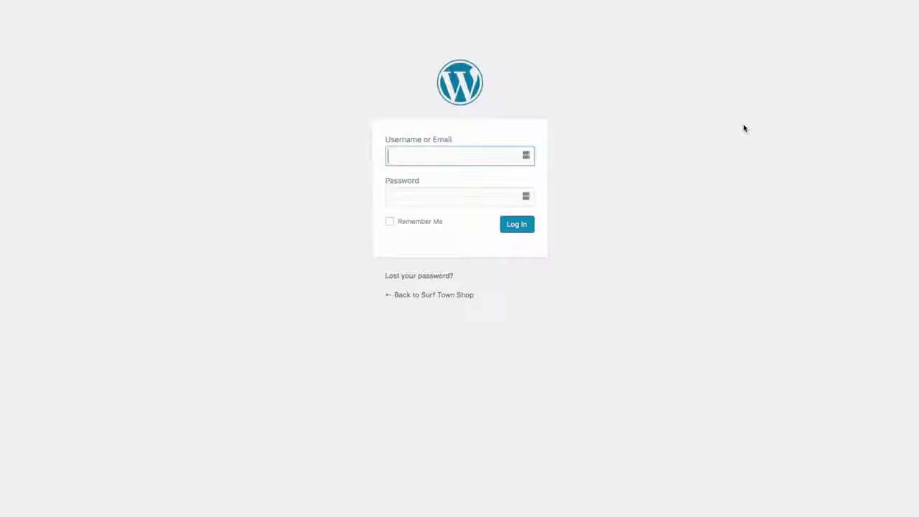
Step: Log in to the Surf Town Shop WordPress admin with the admin username and password
text(timsurftown)
key(Tab)
text(************)
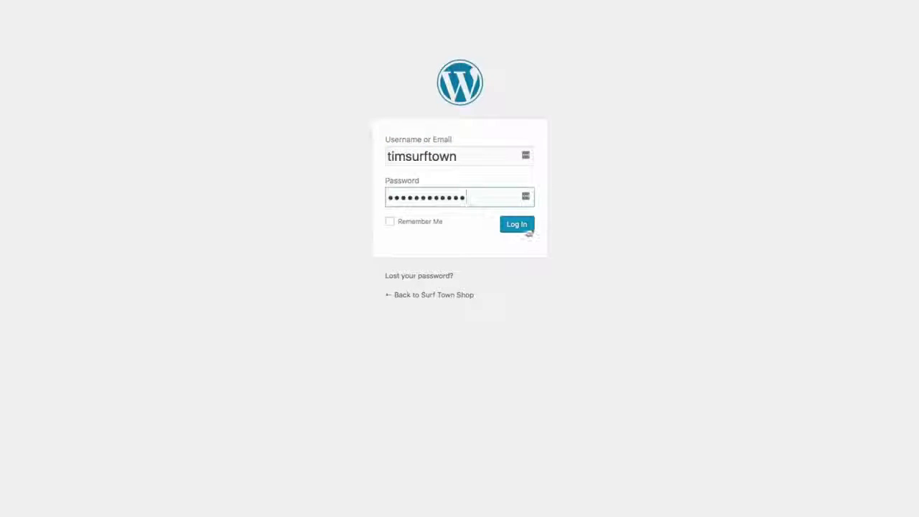
click(525, 230)
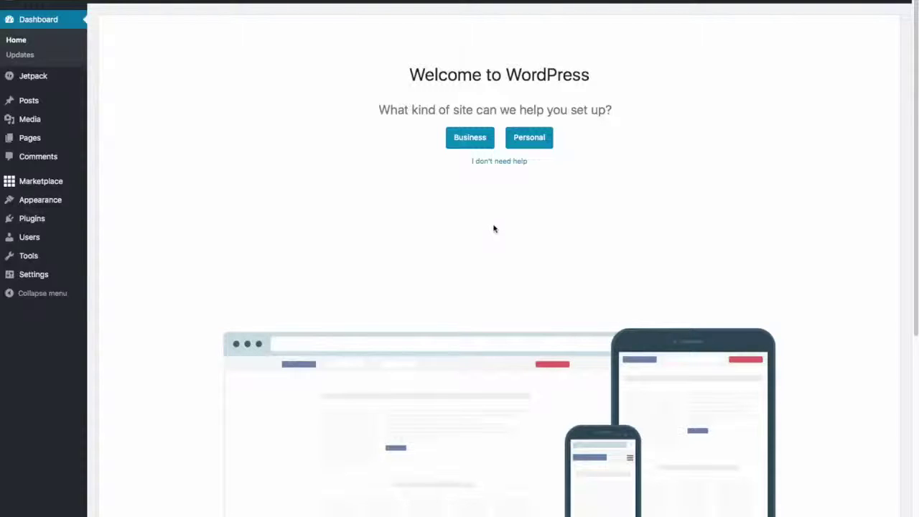
Step: Skip the guided setup with 'I don't need help' and dismiss the WP Live banner
click(502, 162)
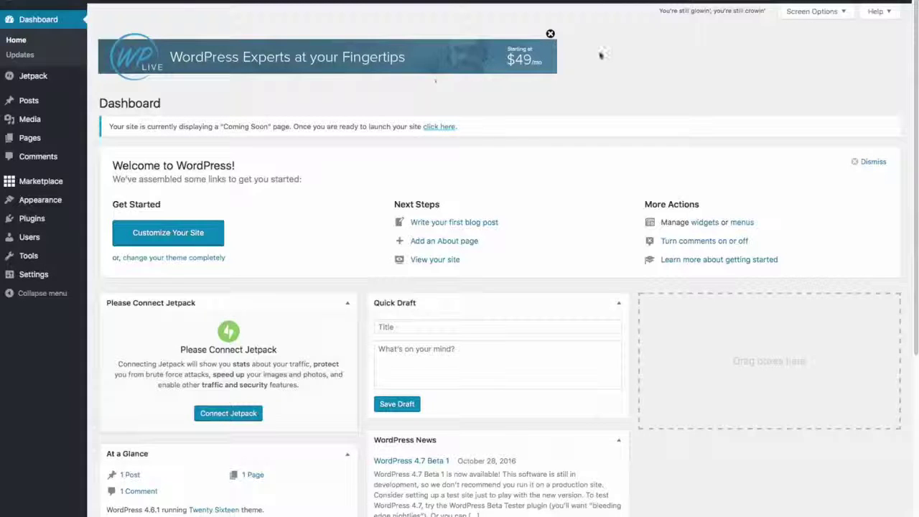
click(550, 34)
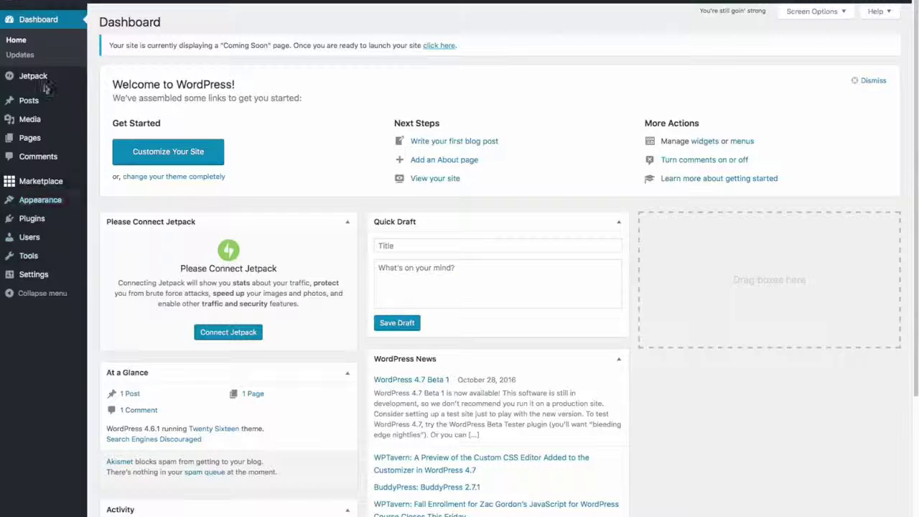
mouse_move(37, 186)
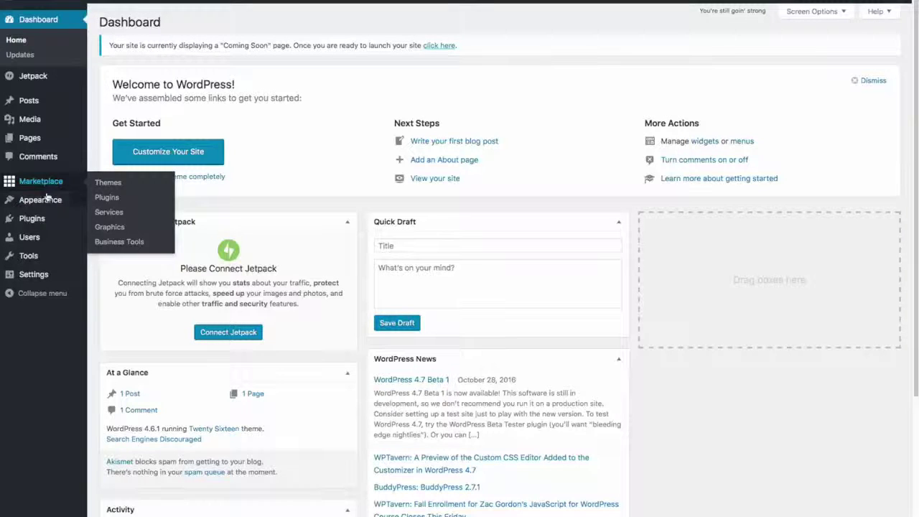
mouse_move(51, 219)
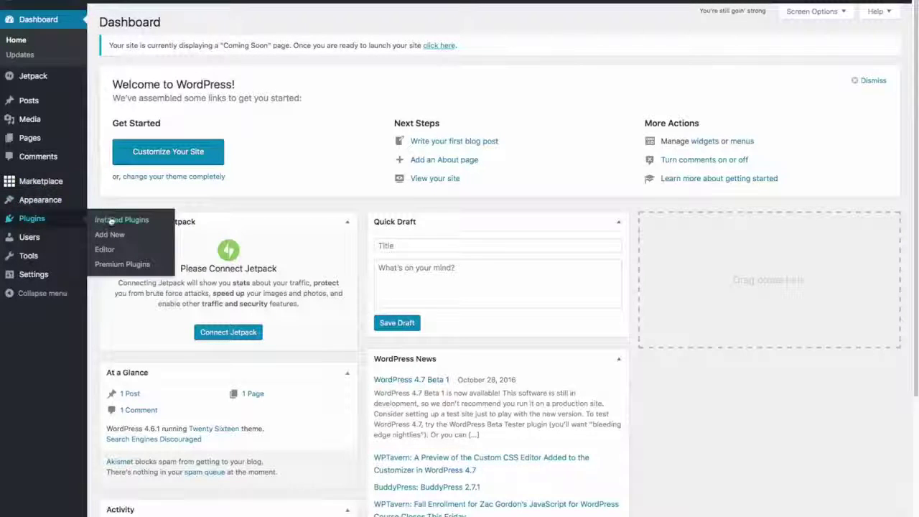
Step: On Installed Plugins, select the Hello Dolly and MOJO Marketplace checkboxes
click(109, 220)
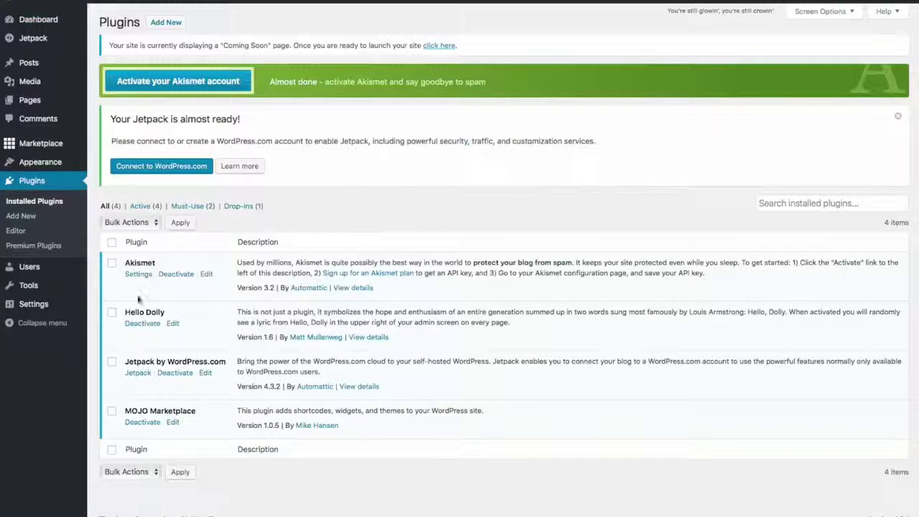
click(112, 311)
click(112, 412)
click(112, 412)
Step: Deactivate Hello Dolly and MOJO Marketplace via the Deactivate bulk action
click(157, 223)
click(126, 244)
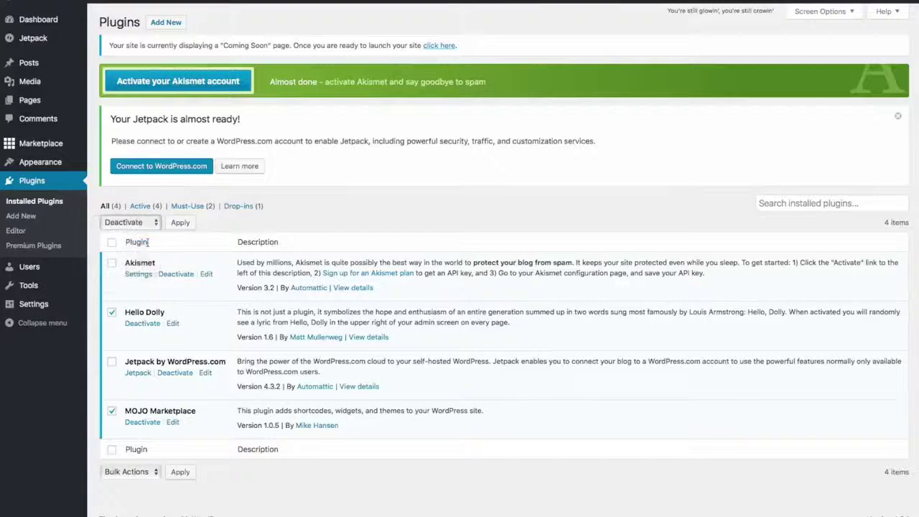
click(185, 223)
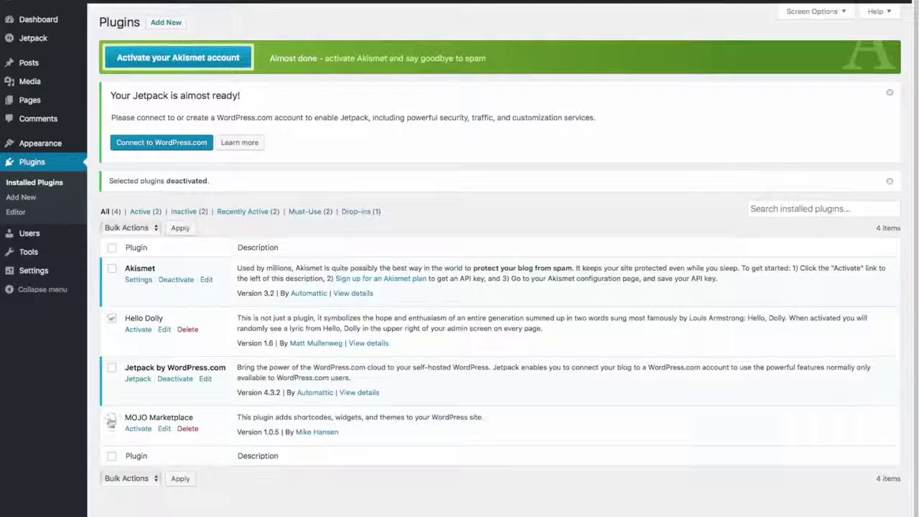
Step: Delete both plugins with the Delete bulk action and confirm the removal
click(111, 419)
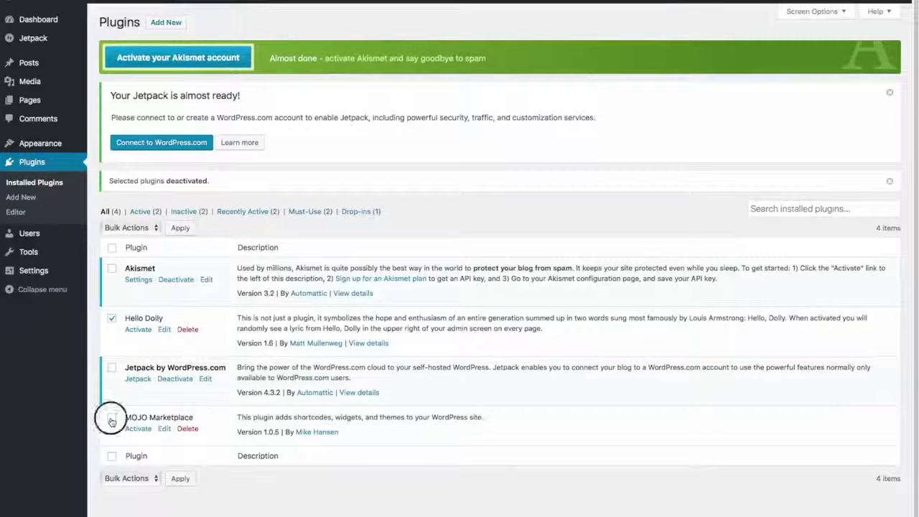
click(153, 228)
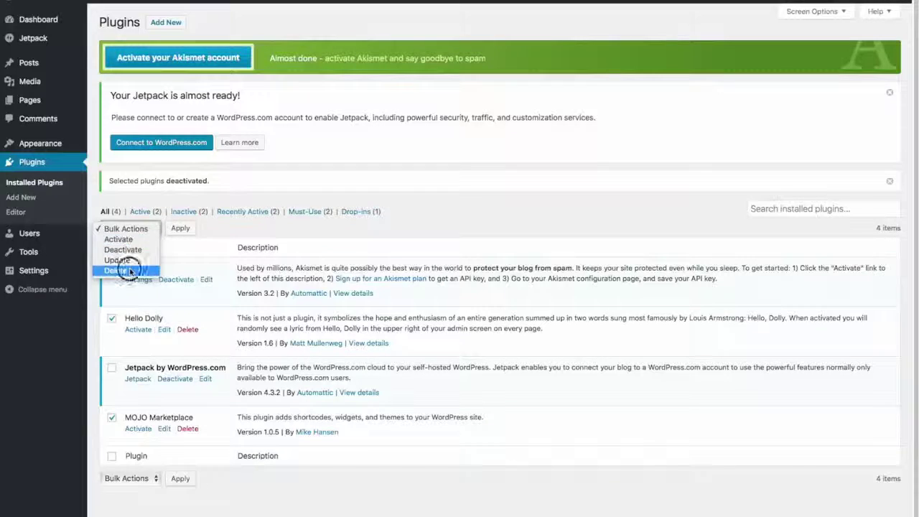
click(122, 270)
click(180, 229)
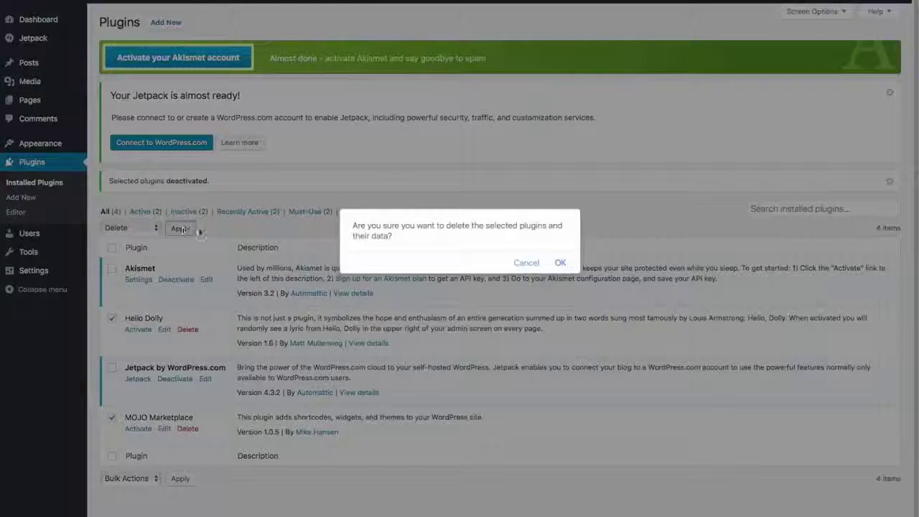
click(560, 264)
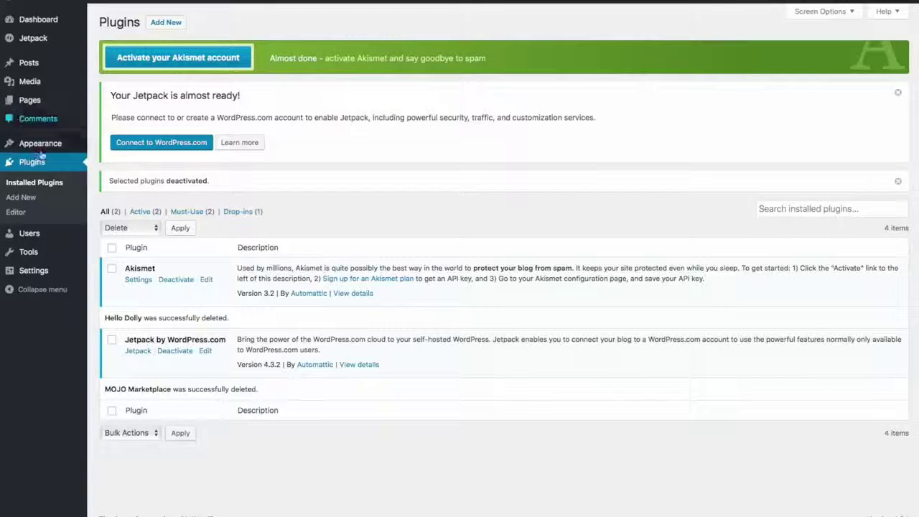
Step: In General Settings, change the tagline to 'Best Surfboard Shop in Surf Town' and save
mouse_move(34, 271)
click(34, 271)
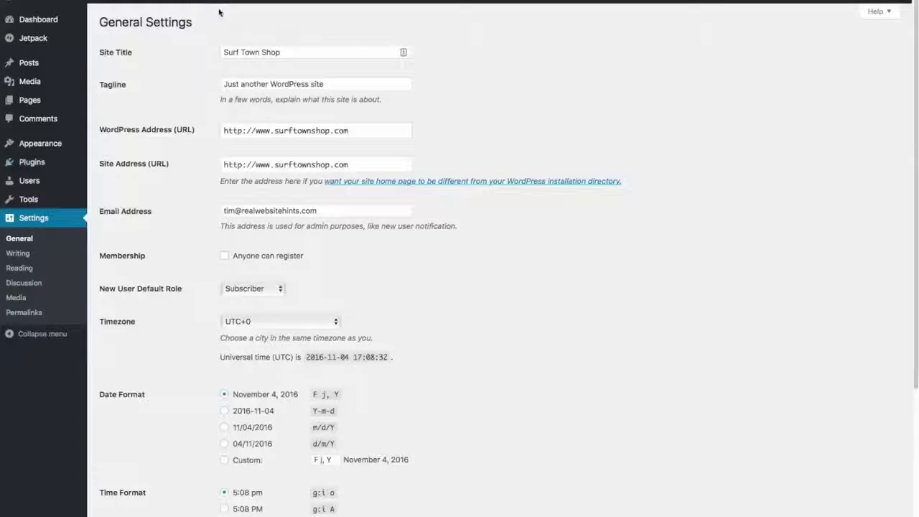
click(339, 83)
triple_click(339, 83)
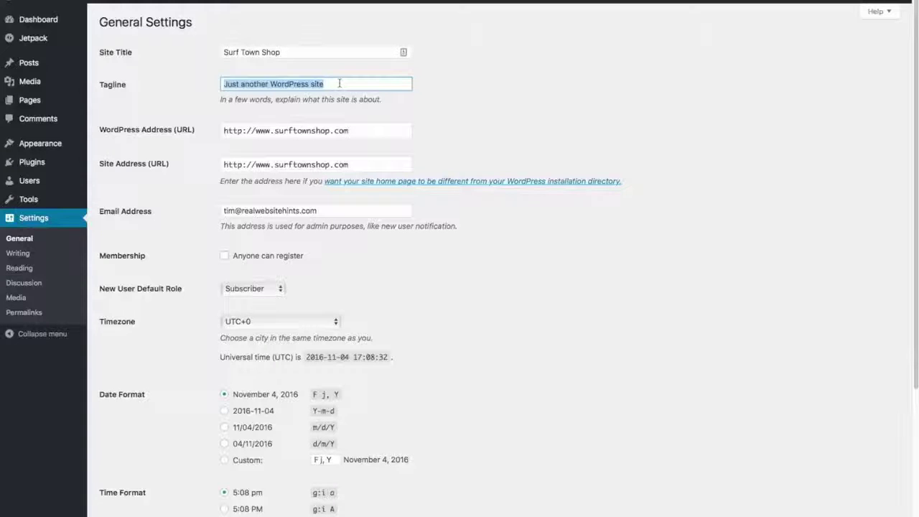
key(BackSpace)
text(Best Surfboard Shop in Surf Town)
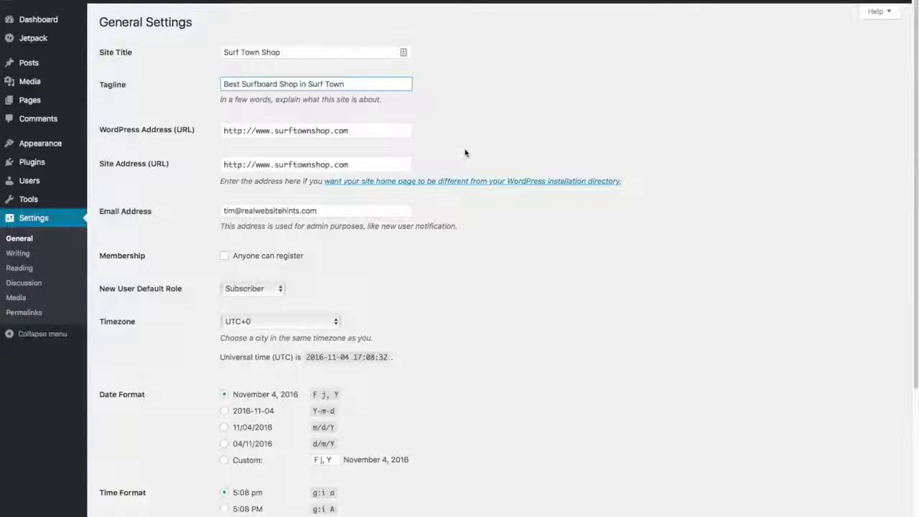
scroll(468, 150, down, 5)
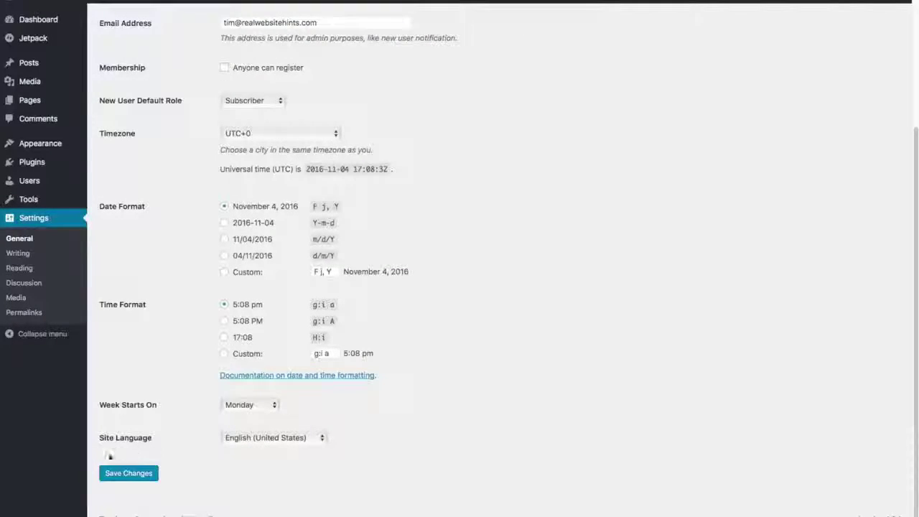
click(130, 478)
Step: Switch the WordPress permalink structure to Post name (/%postname%/) and save the change
click(26, 314)
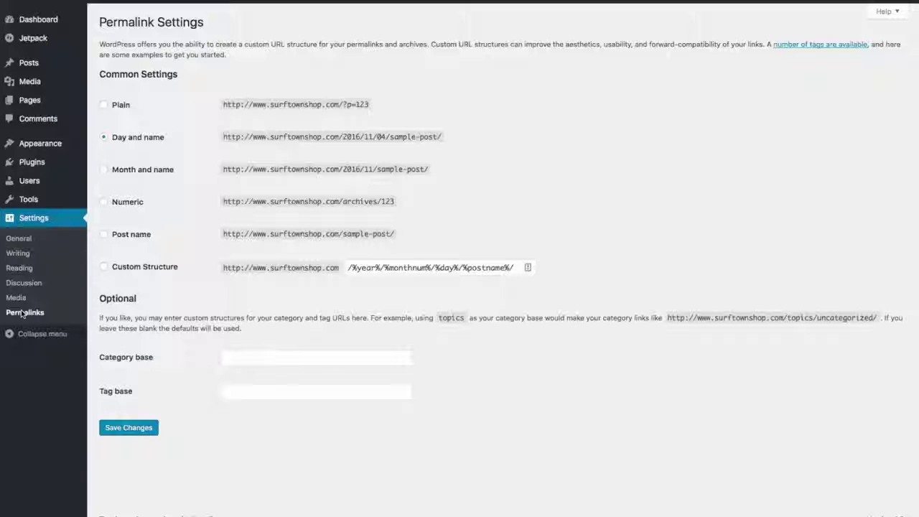
click(105, 236)
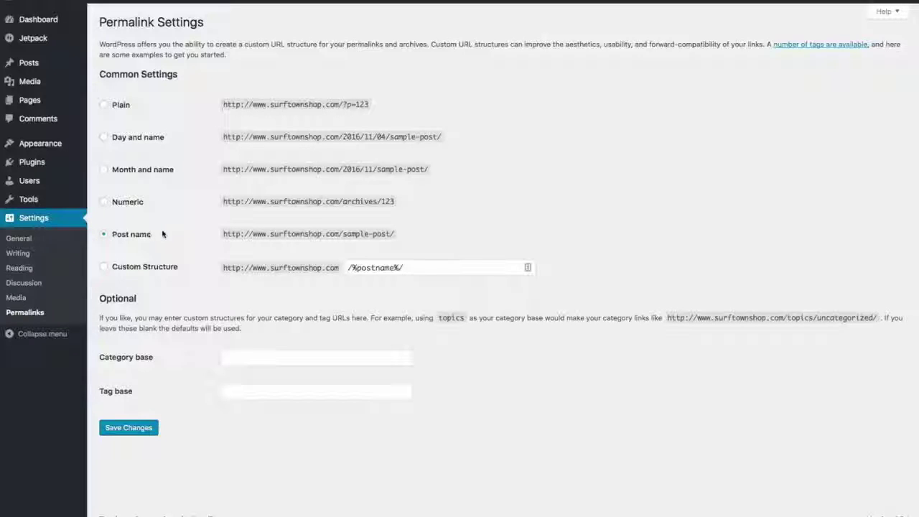
click(140, 435)
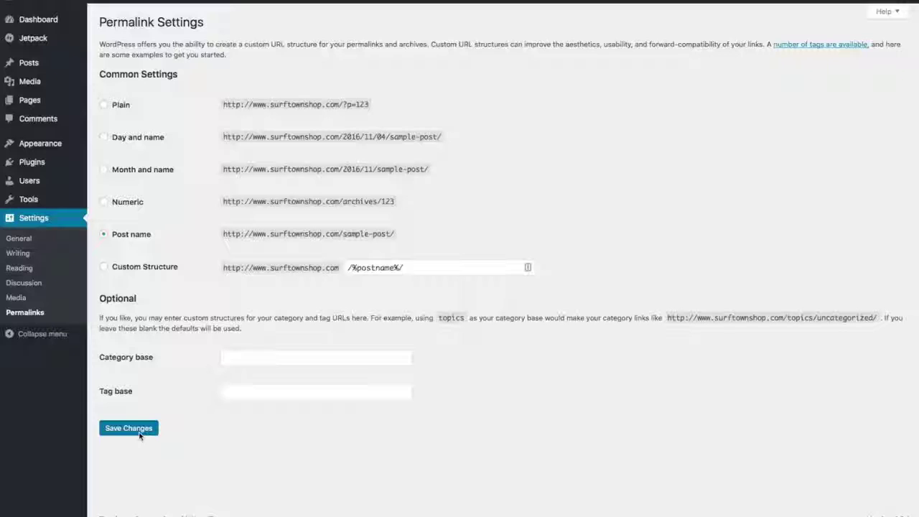